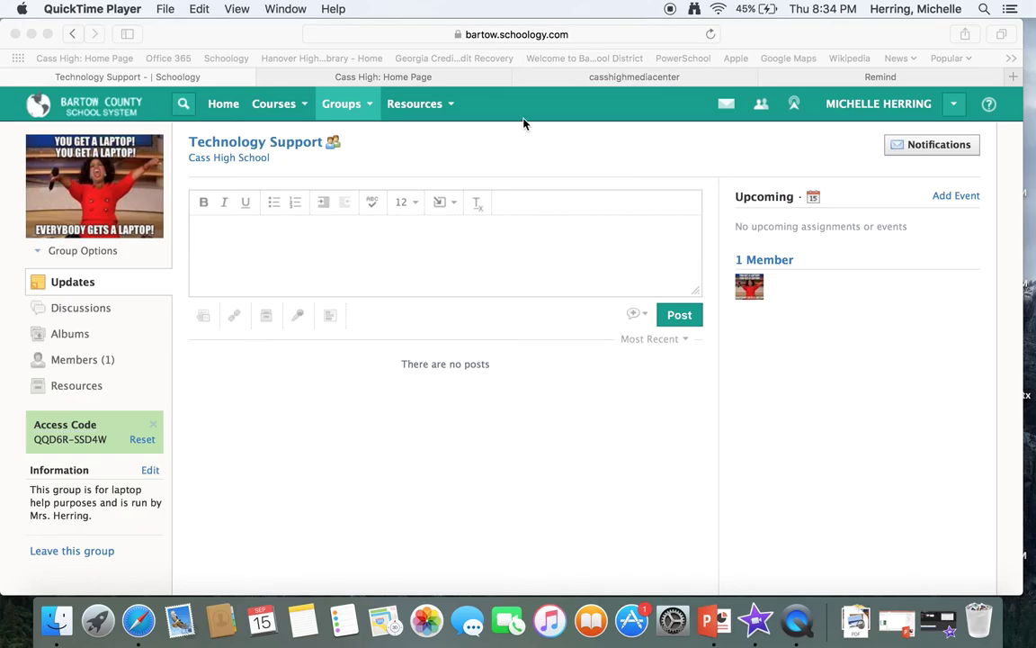
Step: Bring Safari forward and start a new Schoology message from the messages list
{"action": "left_click", "coordinate": [203, 72]}
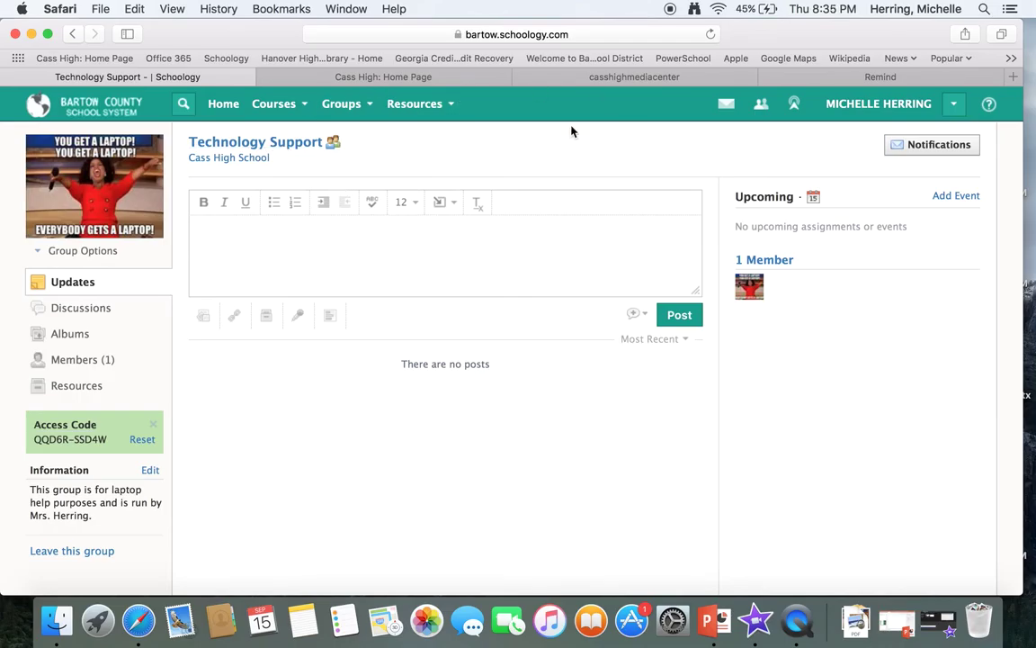
{"action": "left_click", "coordinate": [386, 244]}
{"action": "left_click", "coordinate": [730, 111]}
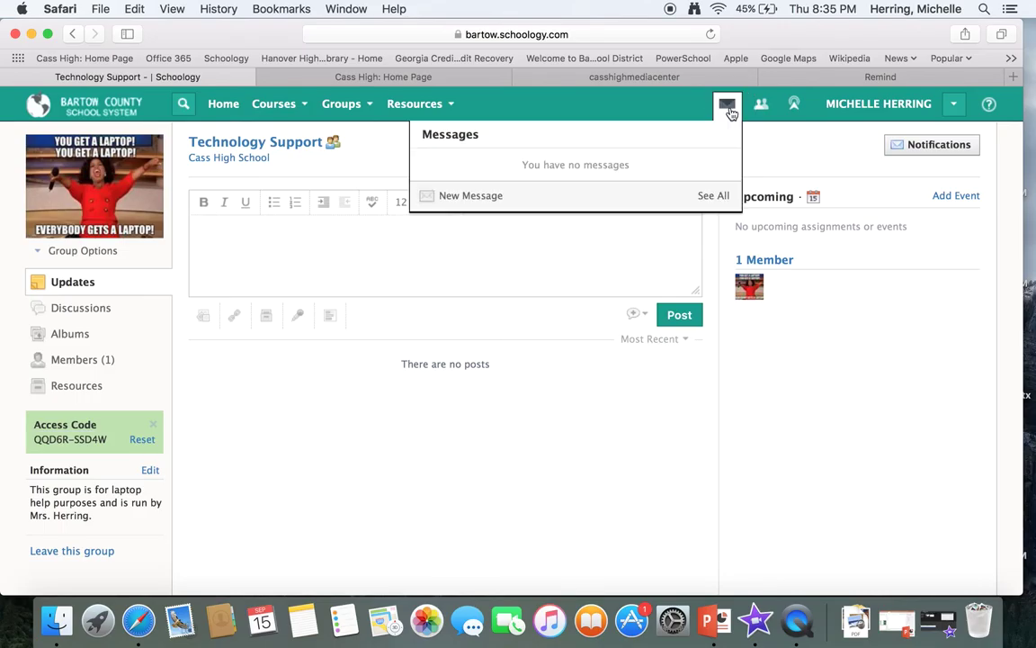
{"action": "left_click", "coordinate": [499, 198]}
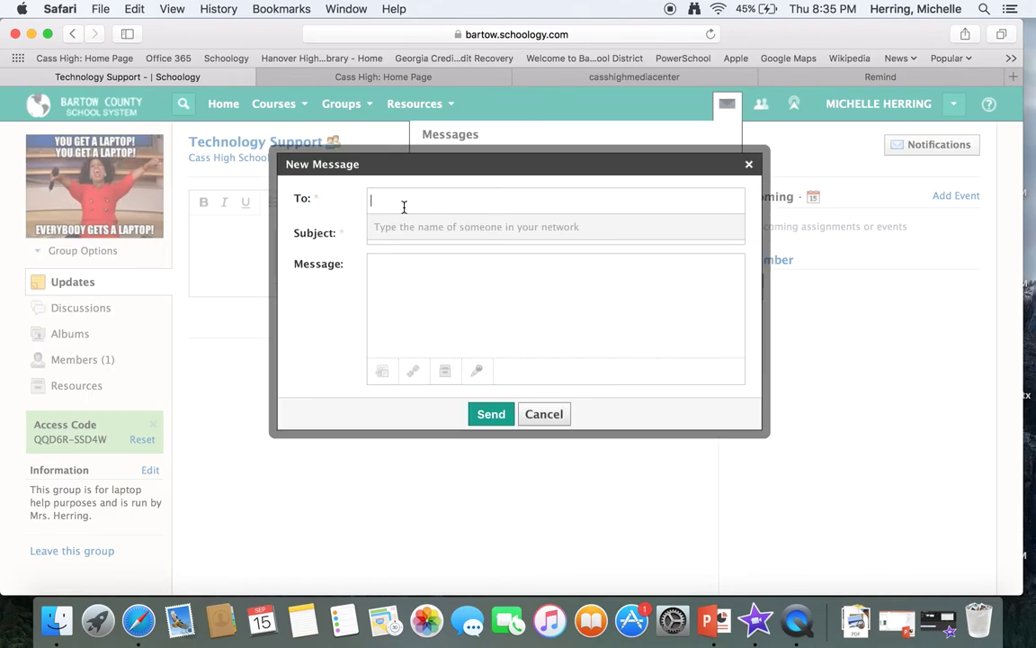
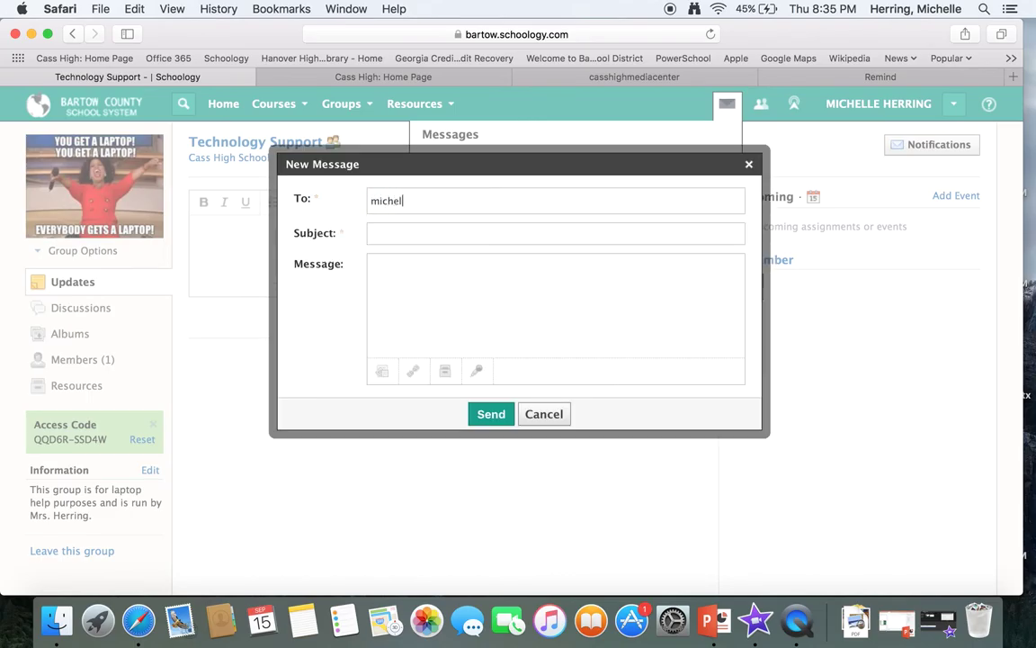
Step: Address the message to the teacher's Schoology username in the To field
{"action": "key", "text": "Tab"}
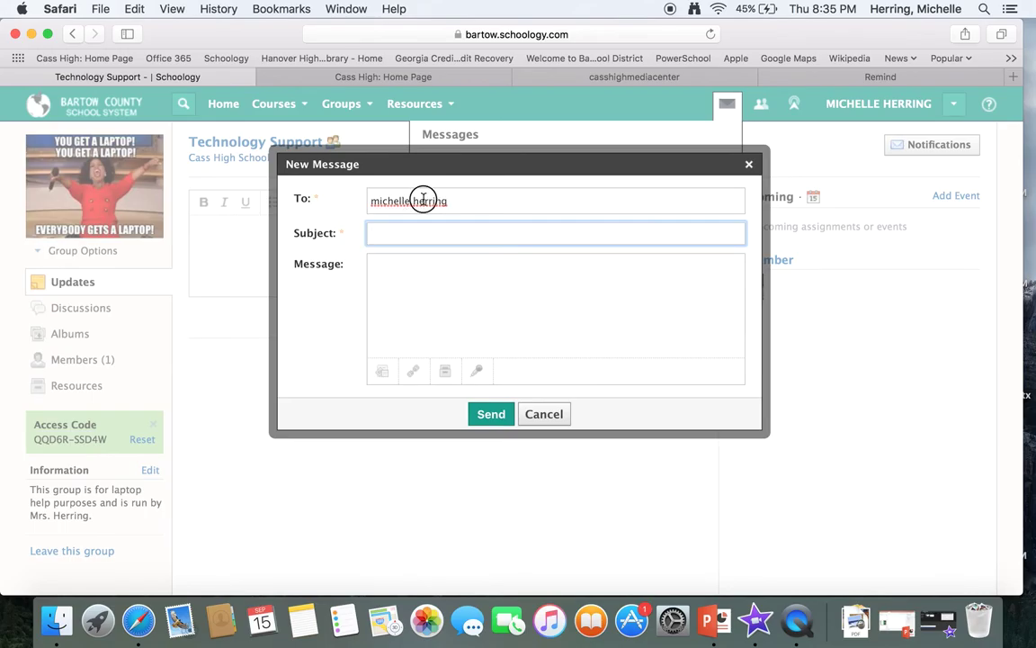
{"action": "left_click", "coordinate": [423, 201]}
{"action": "left_click", "coordinate": [412, 238]}
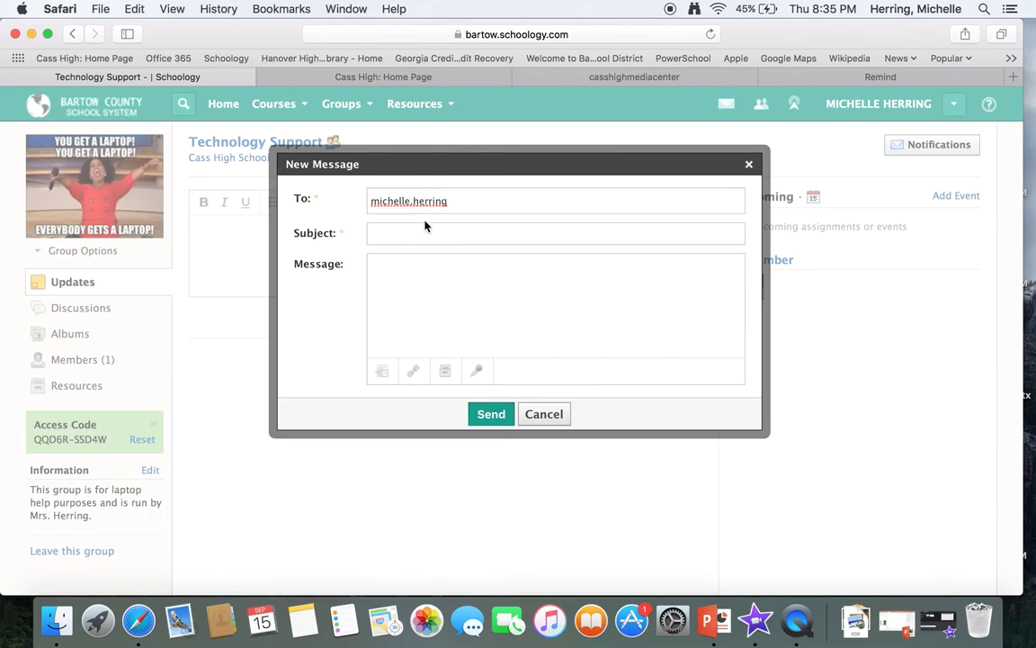
{"action": "left_click", "coordinate": [460, 203]}
Step: Enter the subject 'Laptop Help Tech Request'
{"action": "left_click", "coordinate": [406, 235]}
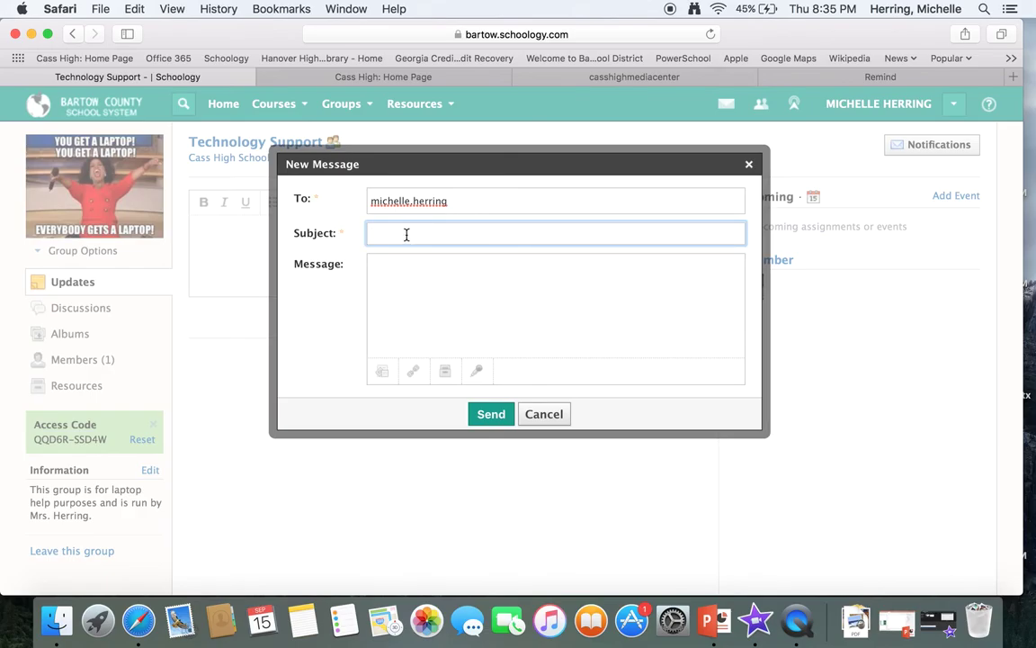
{"action": "type", "text": "Laptop Help Tech Request"}
{"action": "left_click", "coordinate": [372, 264]}
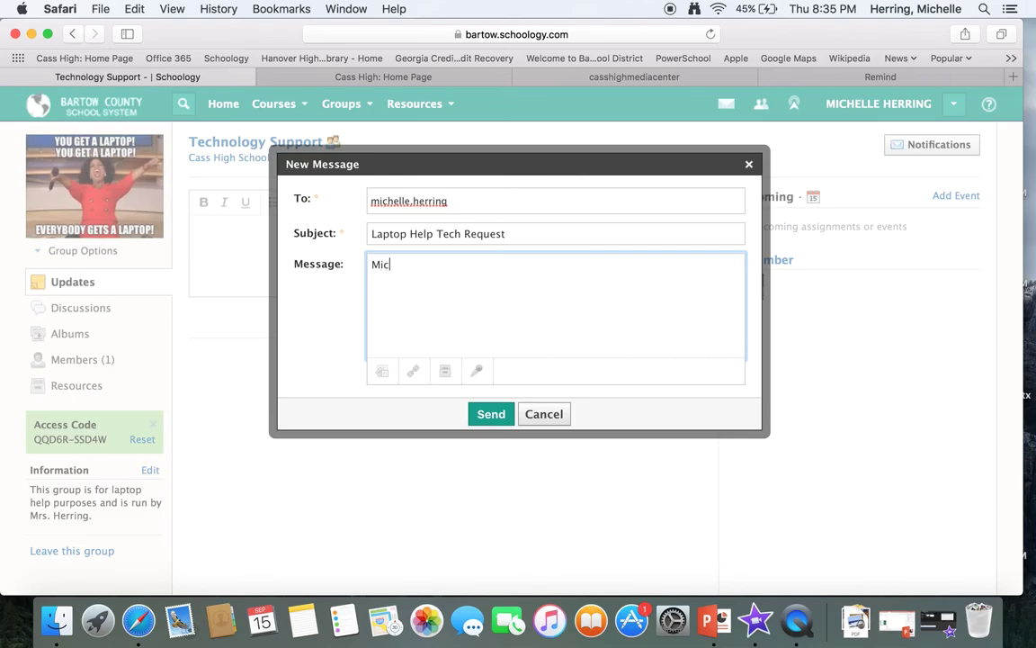
Step: Write the student's name and lines for 1st period, 2nd, 3rd and 4th in the message body
{"action": "key", "text": "Return"}
{"action": "type", "text": "1st period"}
{"action": "key", "text": "Return"}
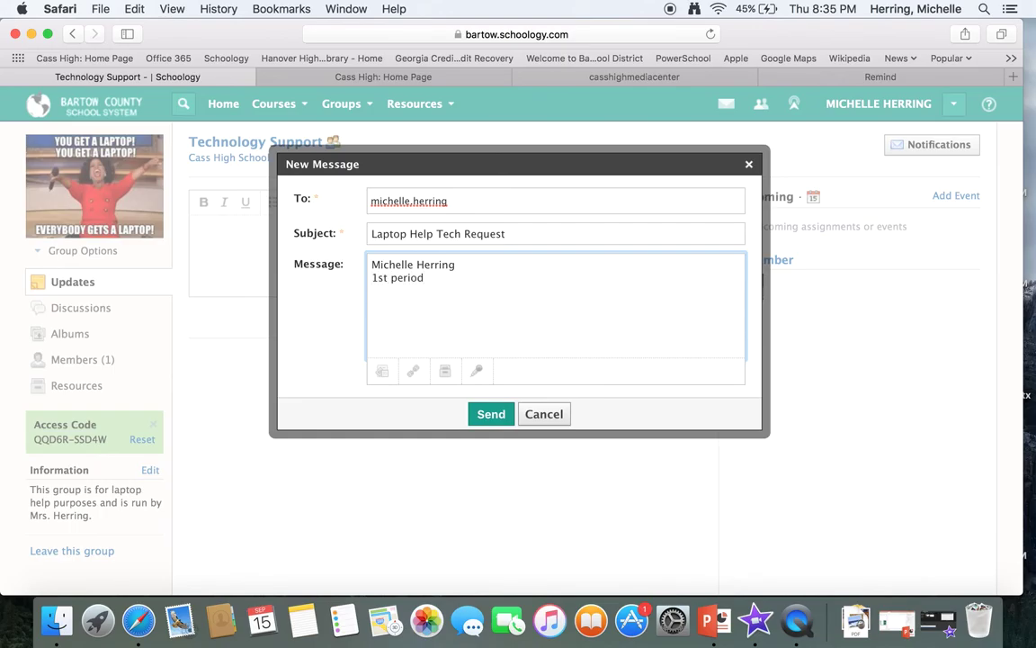
{"action": "type", "text": "2nd"}
{"action": "key", "text": "Return"}
{"action": "type", "text": "3rd"}
{"action": "key", "text": "Return"}
{"action": "type", "text": "4th"}
{"action": "key", "text": "Return"}
Step: Add 'trouble logging in need passwrod reset . (lunch number)' and send the message
{"action": "type", "text": "trouble log"}
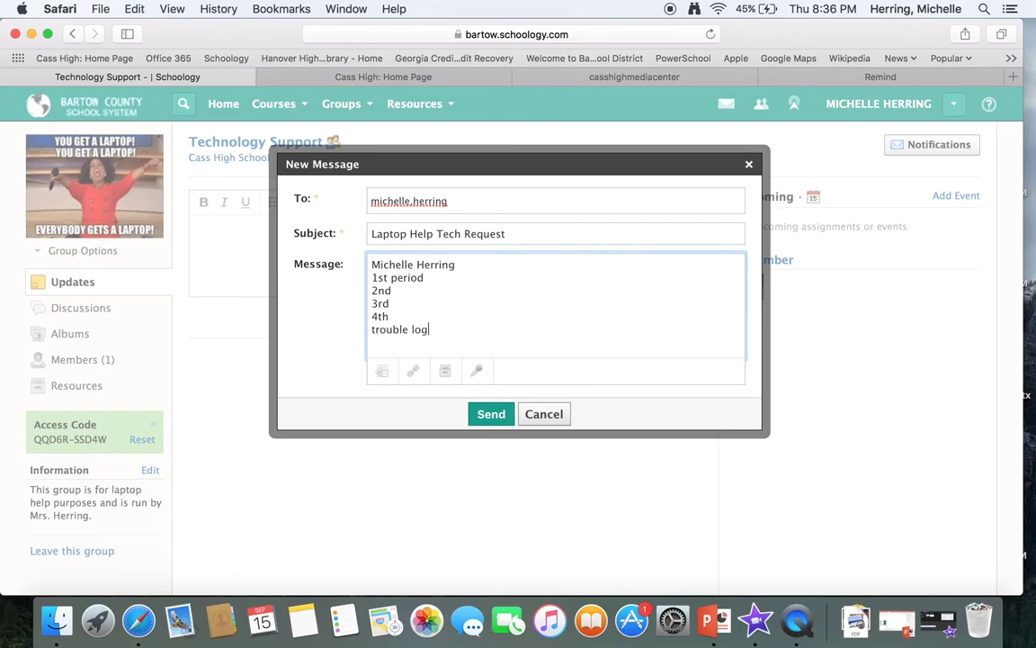
{"action": "type", "text": "ging in need passwro"}
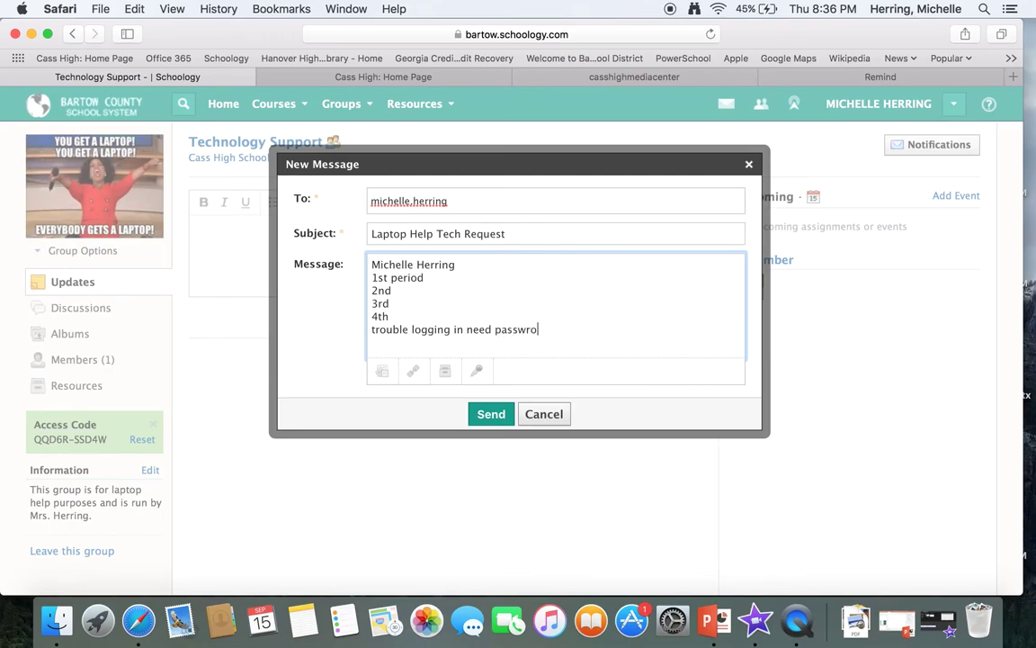
{"action": "type", "text": "d reset . (lunch number"}
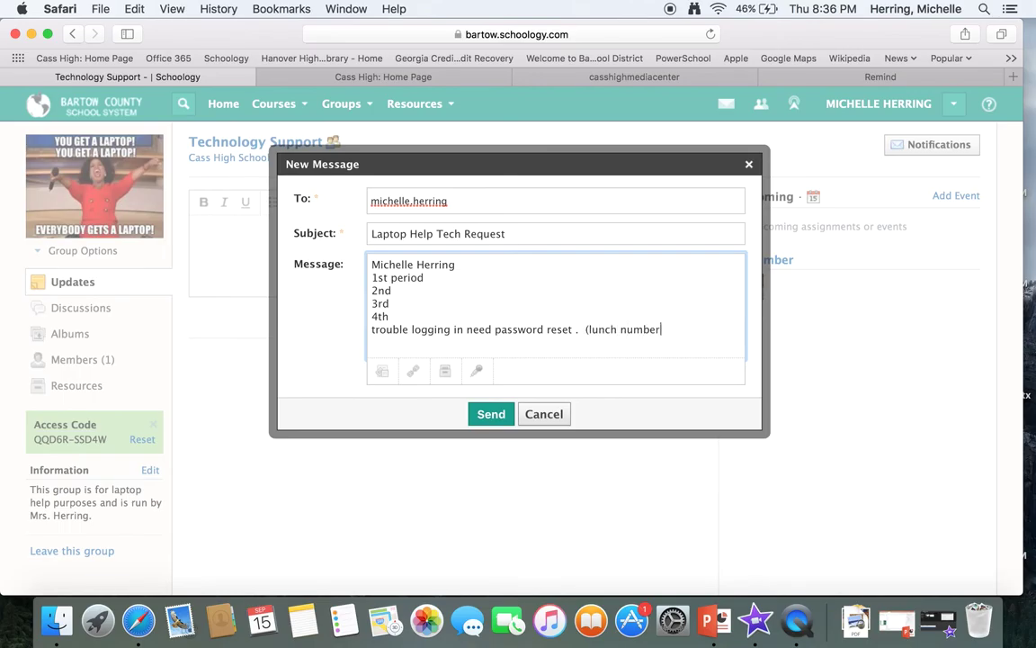
{"action": "type", "text": ")"}
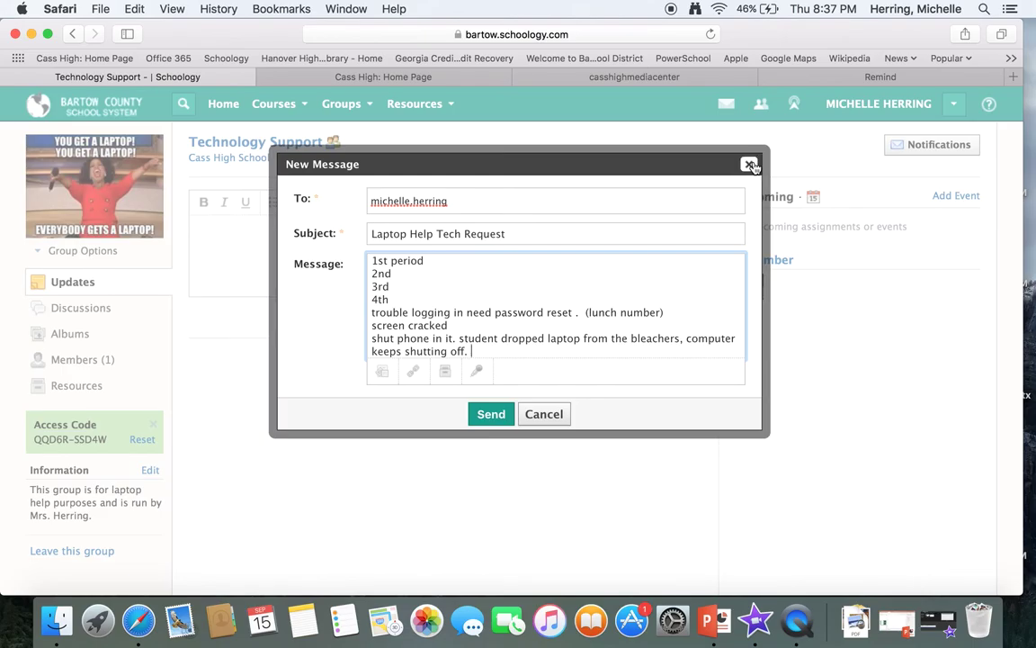
{"action": "left_click", "coordinate": [491, 415]}
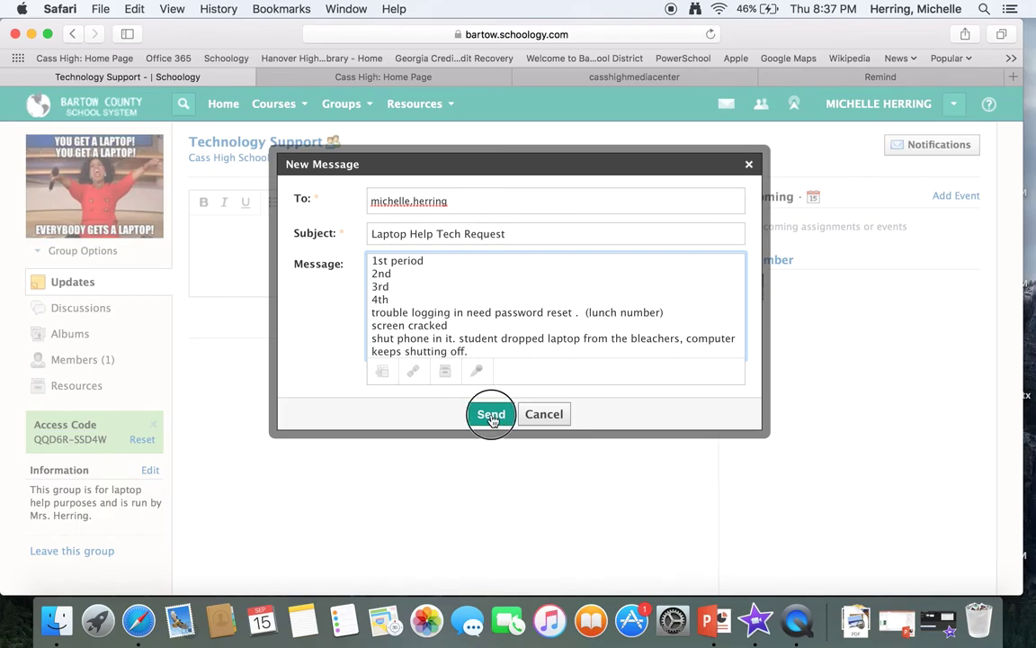
{"action": "left_click", "coordinate": [479, 79]}
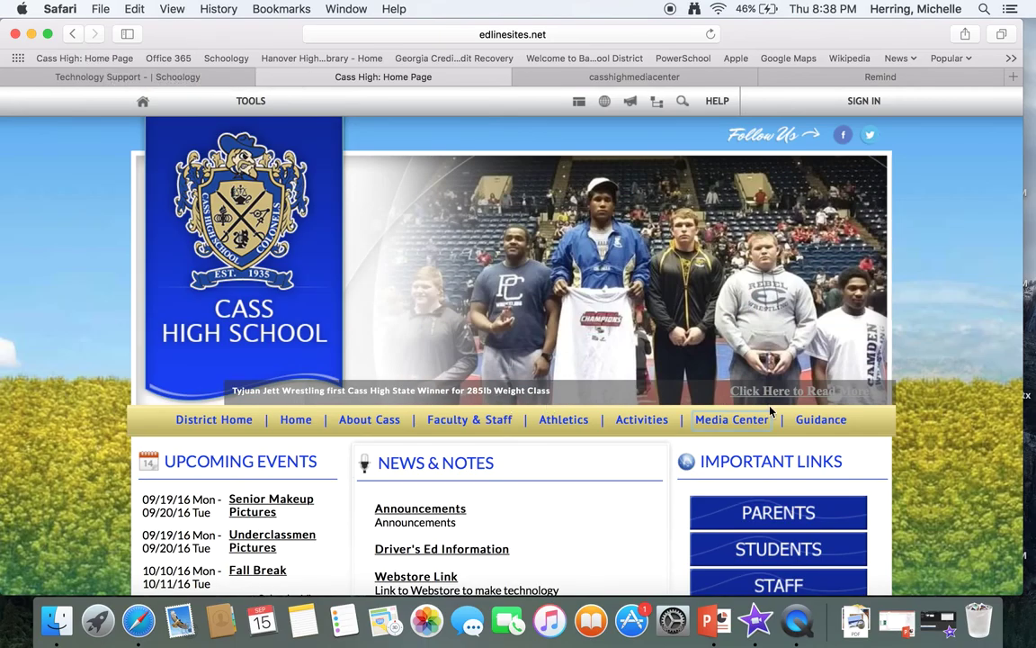
Step: Open the Media Center site's Student Support page from the TECHNOLOGY dropdown
{"action": "left_click", "coordinate": [555, 76]}
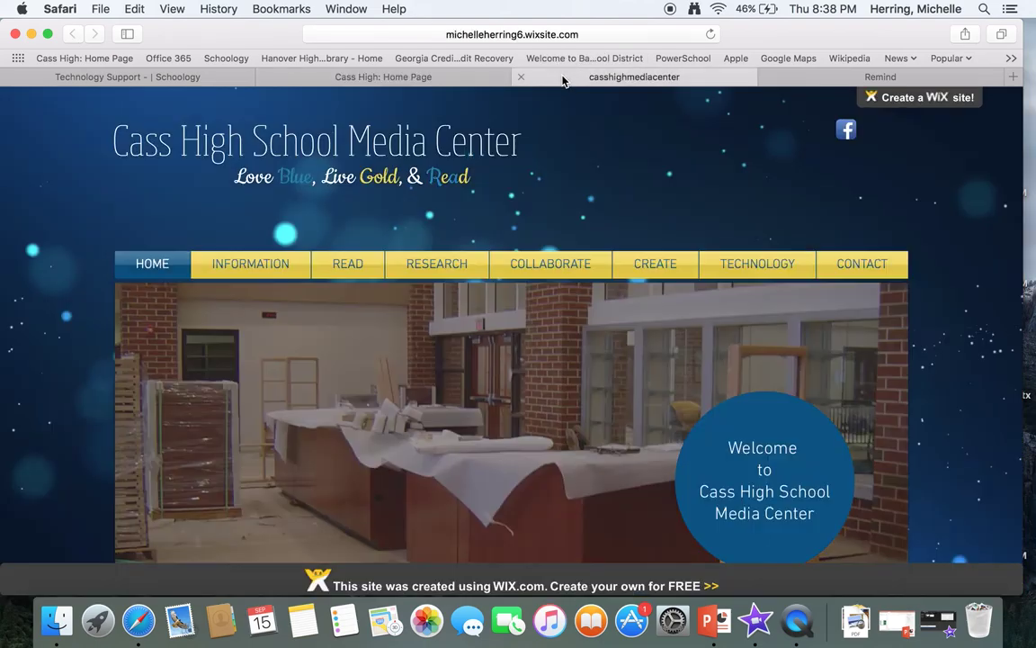
{"action": "mouse_move", "coordinate": [746, 265]}
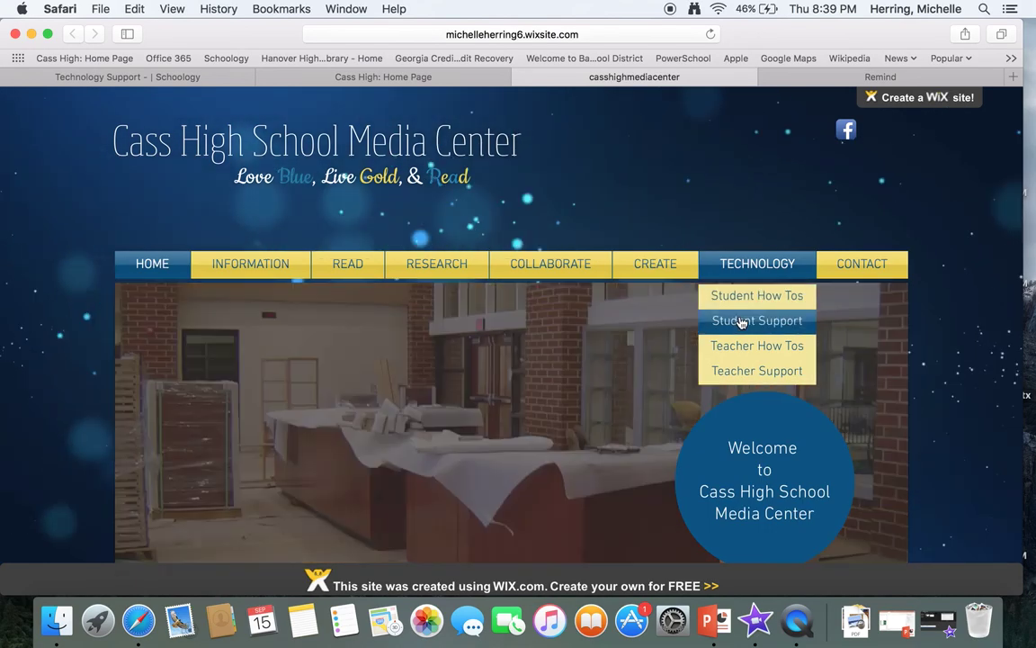
{"action": "left_click", "coordinate": [742, 322]}
Step: Scroll the Student Support page to the embedded CHS Genius Bar form and continue to its problem page
{"action": "left_click", "coordinate": [741, 322]}
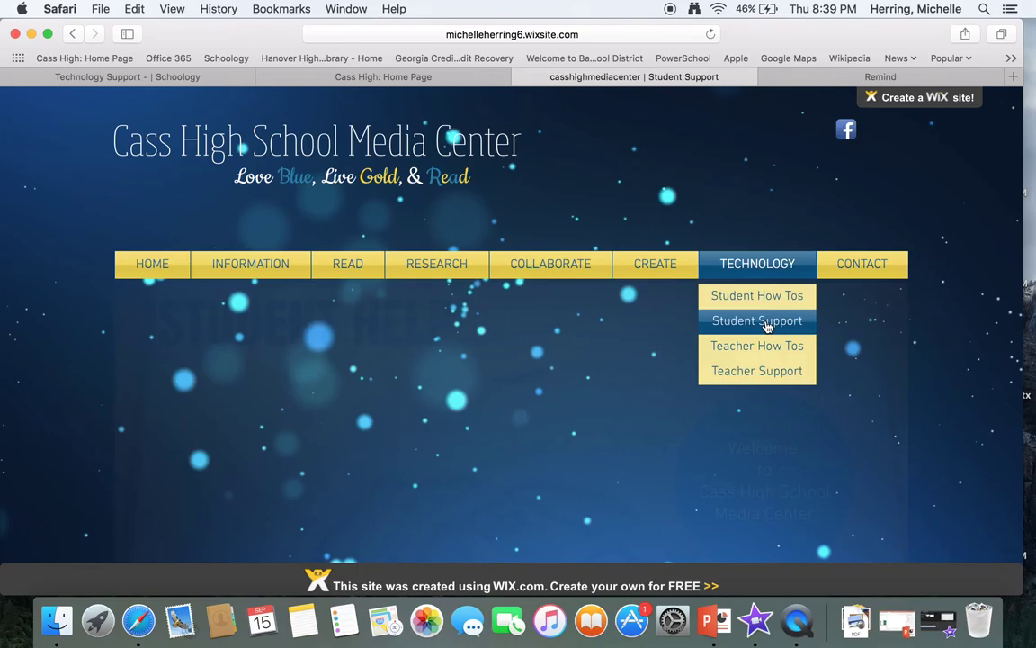
{"action": "left_click", "coordinate": [769, 315]}
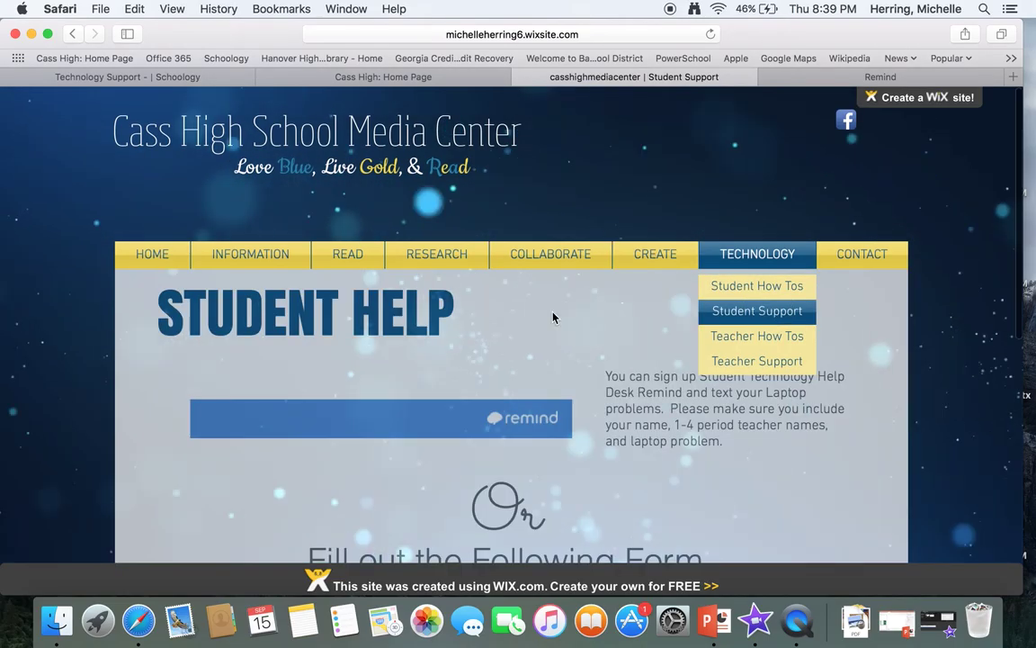
{"action": "scroll", "coordinate": [575, 330], "scroll_direction": "down", "scroll_amount": 3}
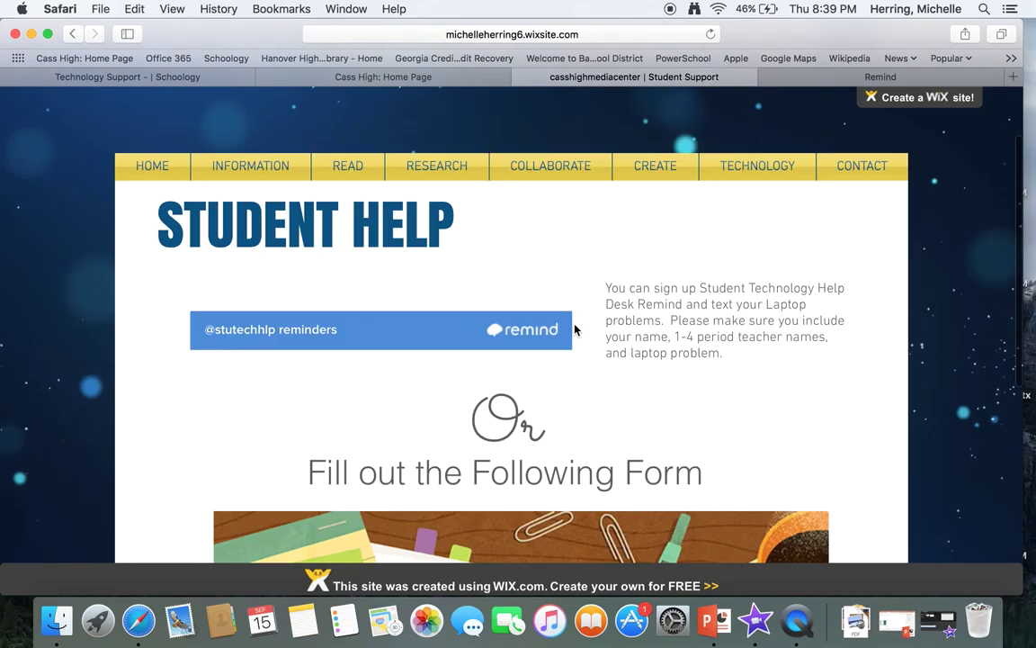
{"action": "scroll", "coordinate": [576, 330], "scroll_direction": "down", "scroll_amount": 2}
{"action": "scroll", "coordinate": [576, 324], "scroll_direction": "up", "scroll_amount": 2}
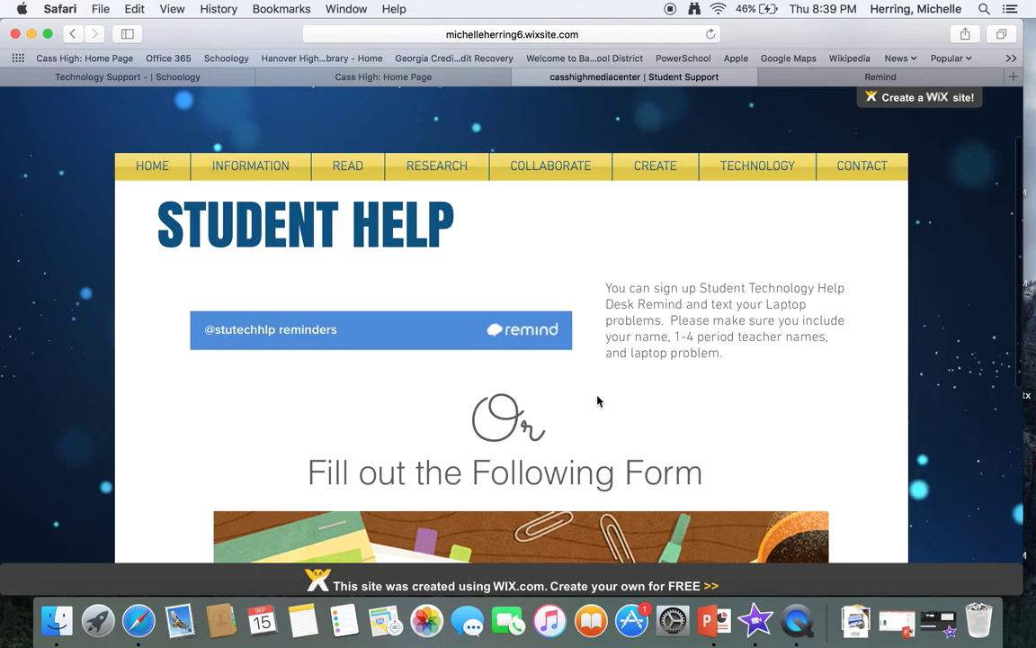
{"action": "scroll", "coordinate": [369, 349], "scroll_direction": "down", "scroll_amount": 3}
{"action": "scroll", "coordinate": [370, 348], "scroll_direction": "up", "scroll_amount": 4}
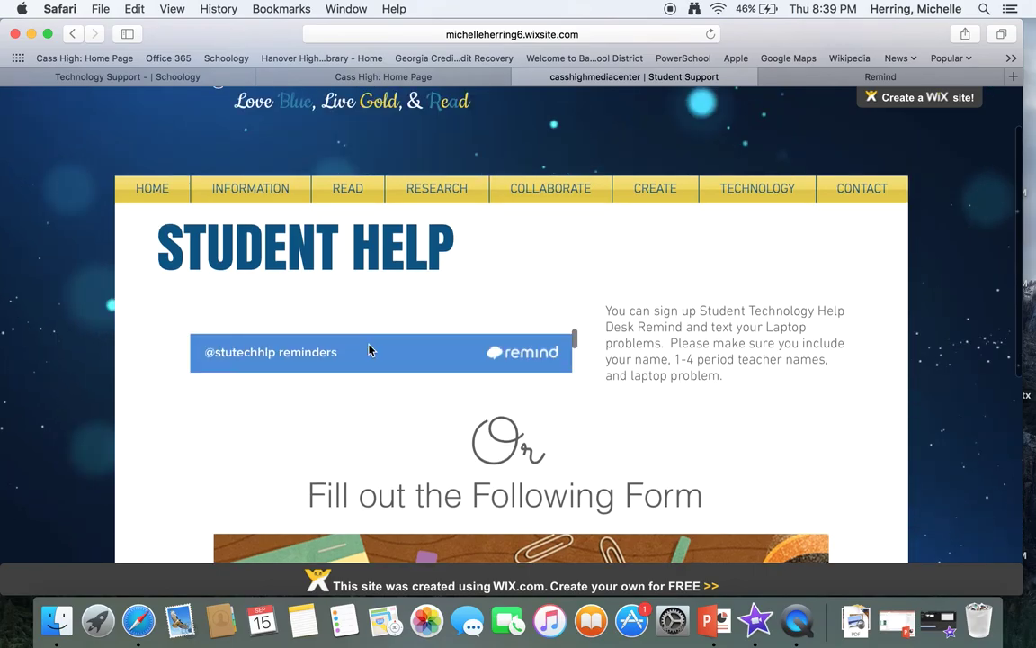
{"action": "scroll", "coordinate": [645, 430], "scroll_direction": "down", "scroll_amount": 5}
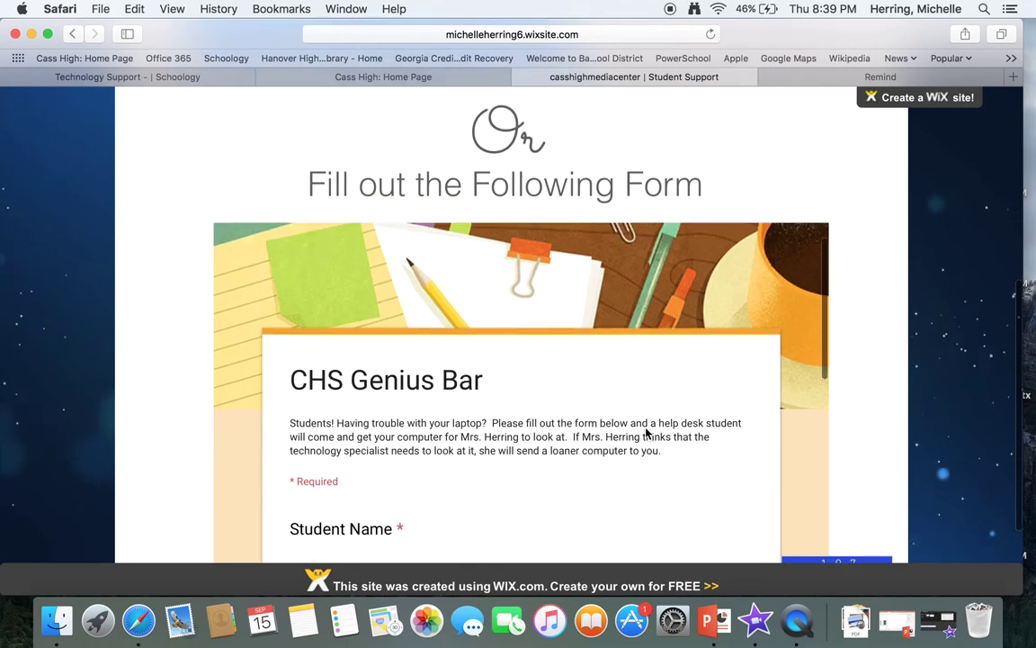
{"action": "scroll", "coordinate": [644, 430], "scroll_direction": "down", "scroll_amount": 2}
{"action": "scroll", "coordinate": [872, 377], "scroll_direction": "down", "scroll_amount": 1}
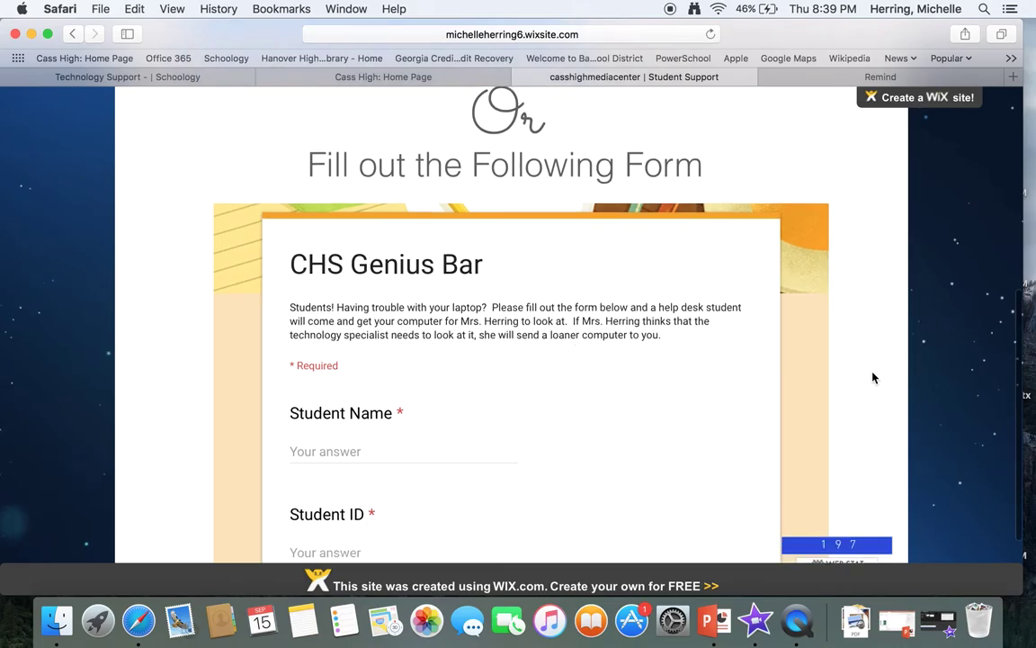
{"action": "scroll", "coordinate": [872, 377], "scroll_direction": "down", "scroll_amount": 2}
{"action": "scroll", "coordinate": [490, 369], "scroll_direction": "down", "scroll_amount": 2}
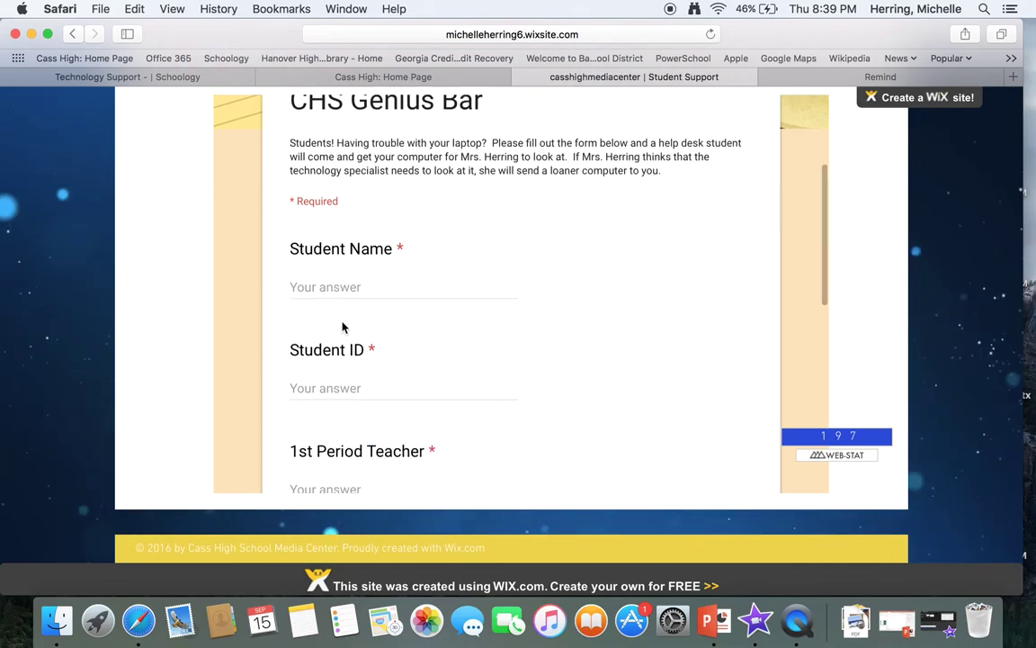
{"action": "scroll", "coordinate": [375, 411], "scroll_direction": "down", "scroll_amount": 1}
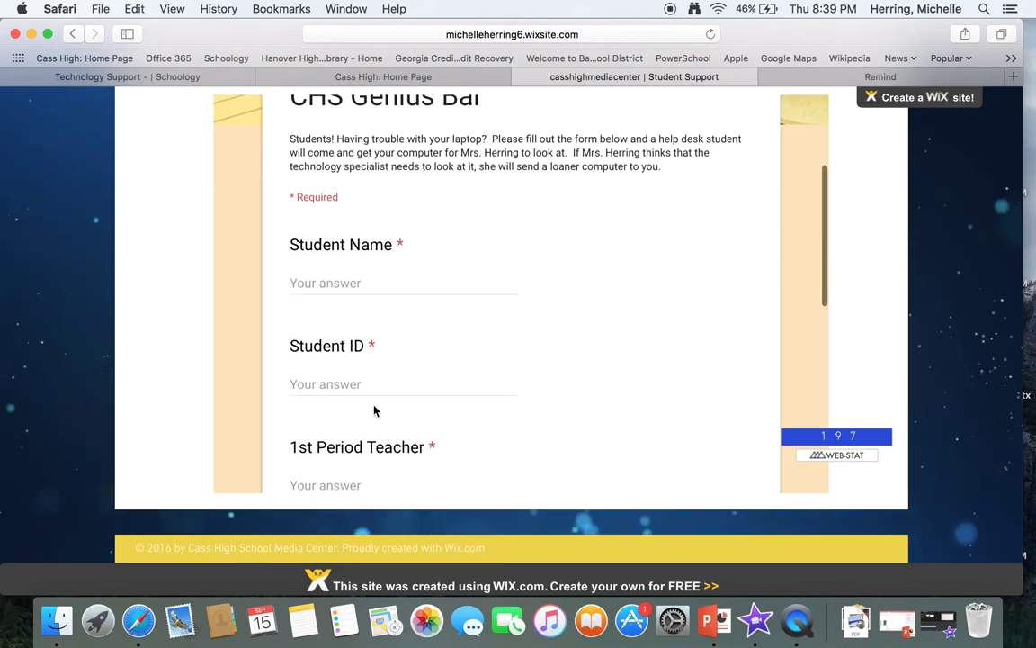
{"action": "left_click", "coordinate": [381, 394]}
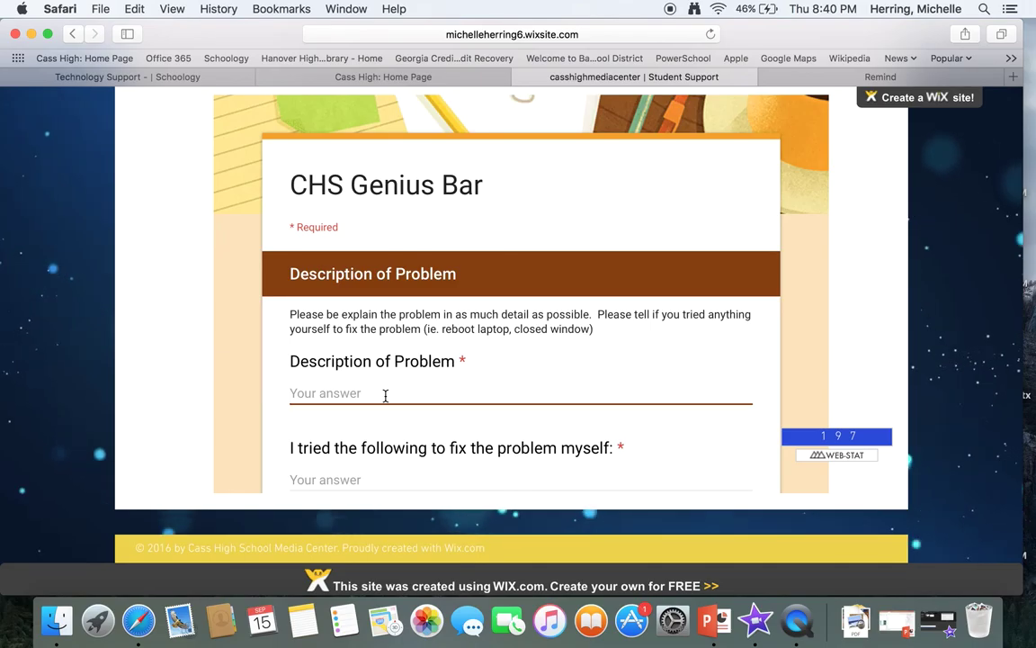
Step: Describe the problem as 'laptop shuts off', list 'reboot, reset power,' as tried, and submit
{"action": "type", "text": "laptop sh"}
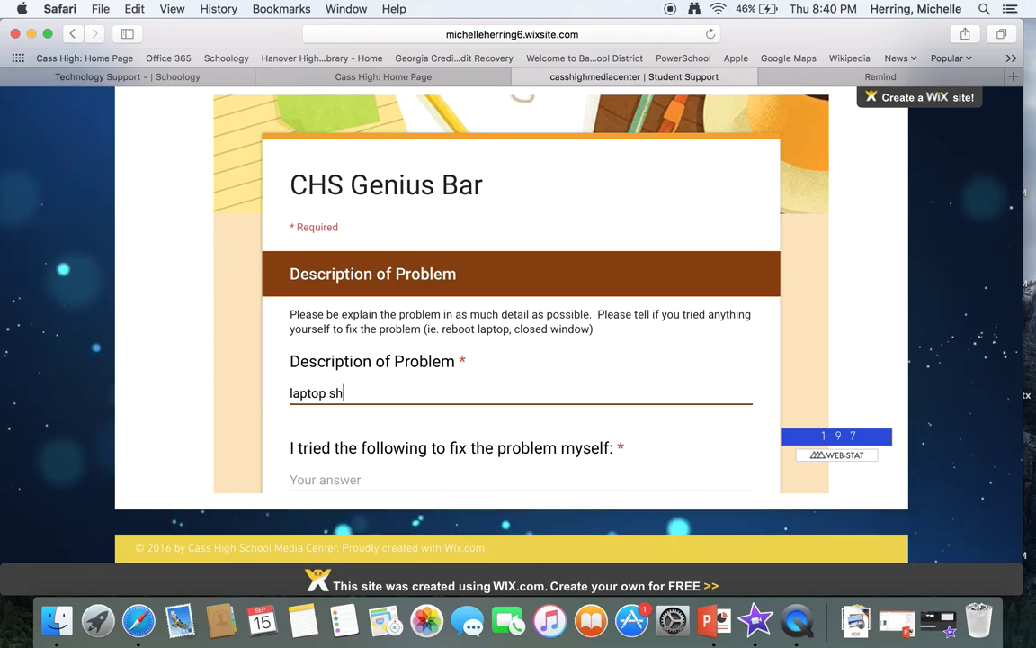
{"action": "type", "text": "uts off"}
{"action": "scroll", "coordinate": [478, 388], "scroll_direction": "down", "scroll_amount": 4}
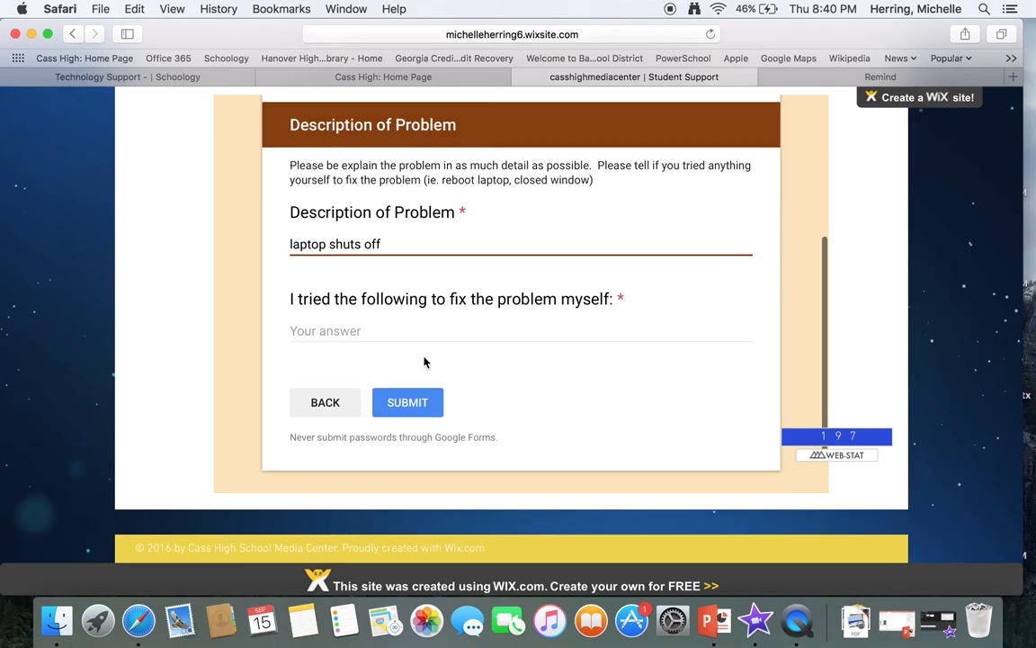
{"action": "left_click", "coordinate": [421, 329]}
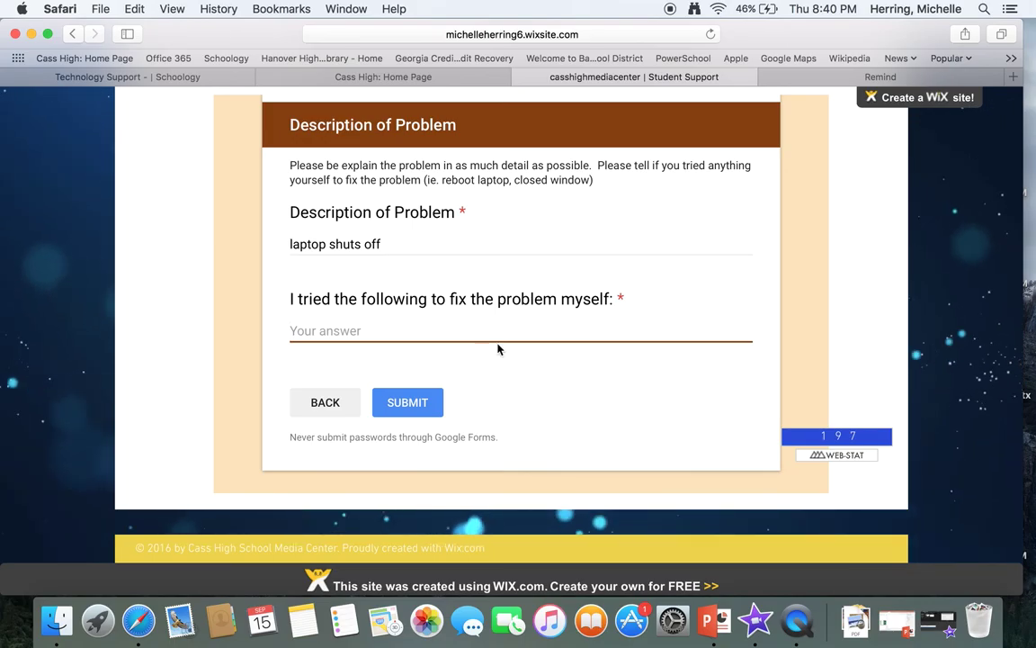
{"action": "type", "text": "room"}
{"action": "key", "text": "BackSpace"}
{"action": "key", "text": "BackSpace"}
{"action": "key", "text": "BackSpace"}
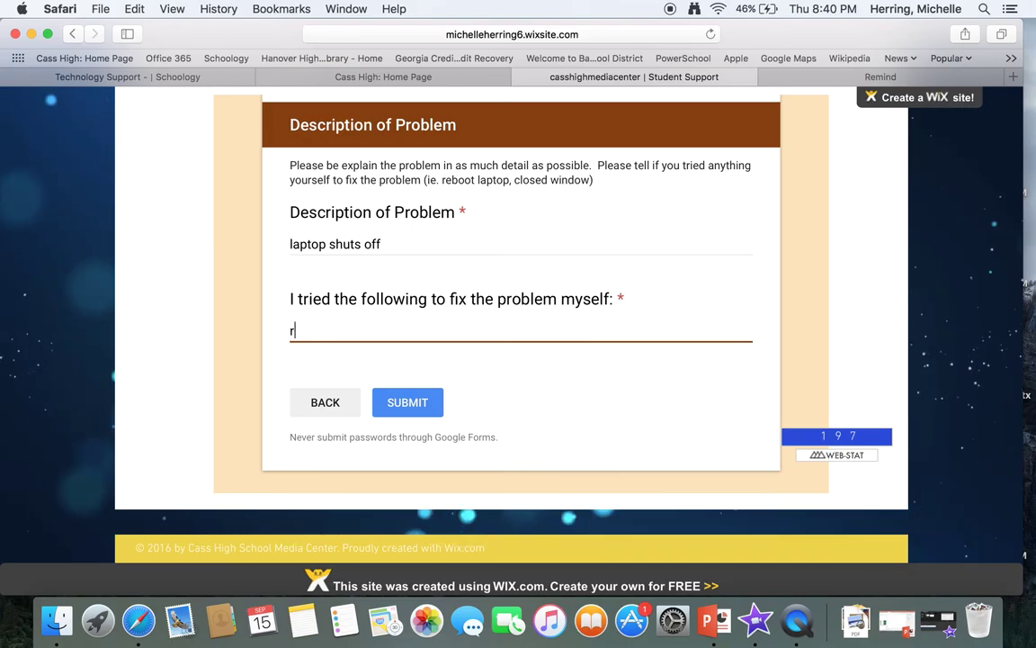
{"action": "type", "text": "eboot"}
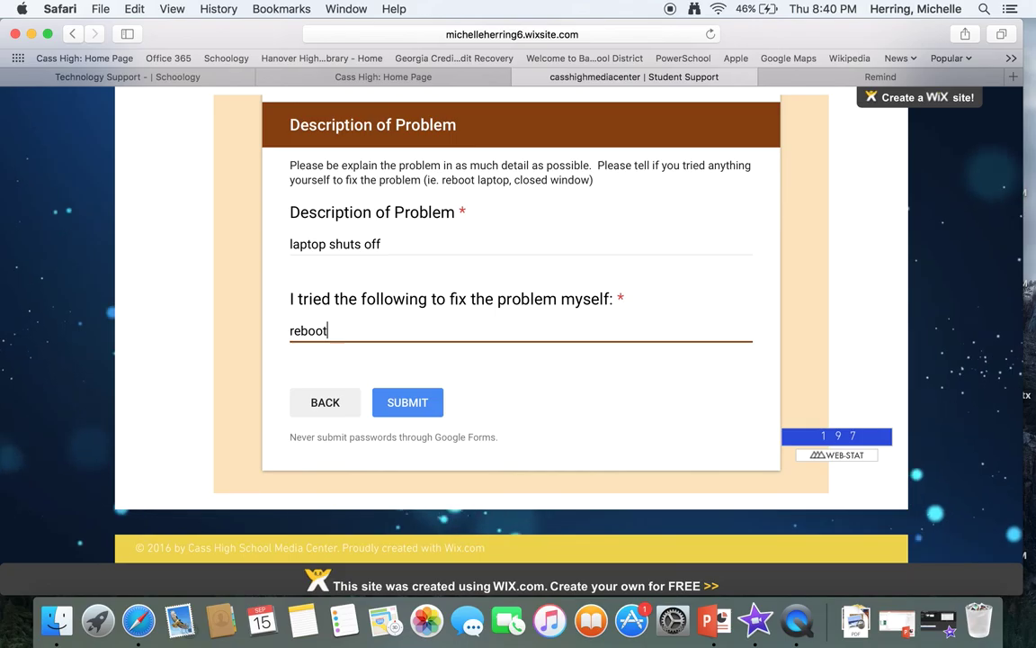
{"action": "type", "text": ", reset power,"}
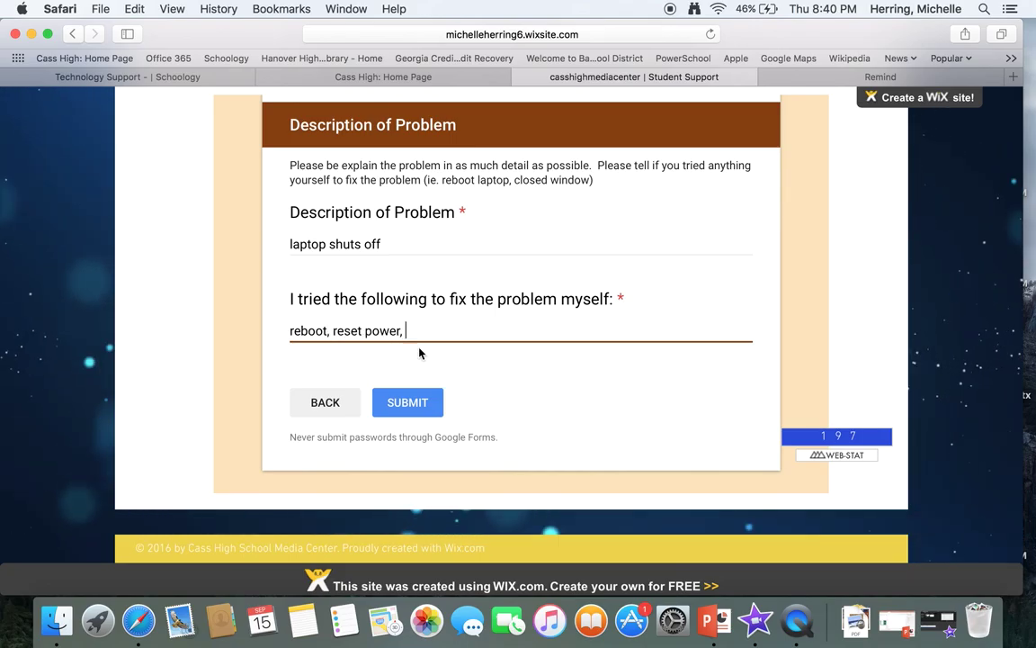
{"action": "left_click", "coordinate": [404, 409]}
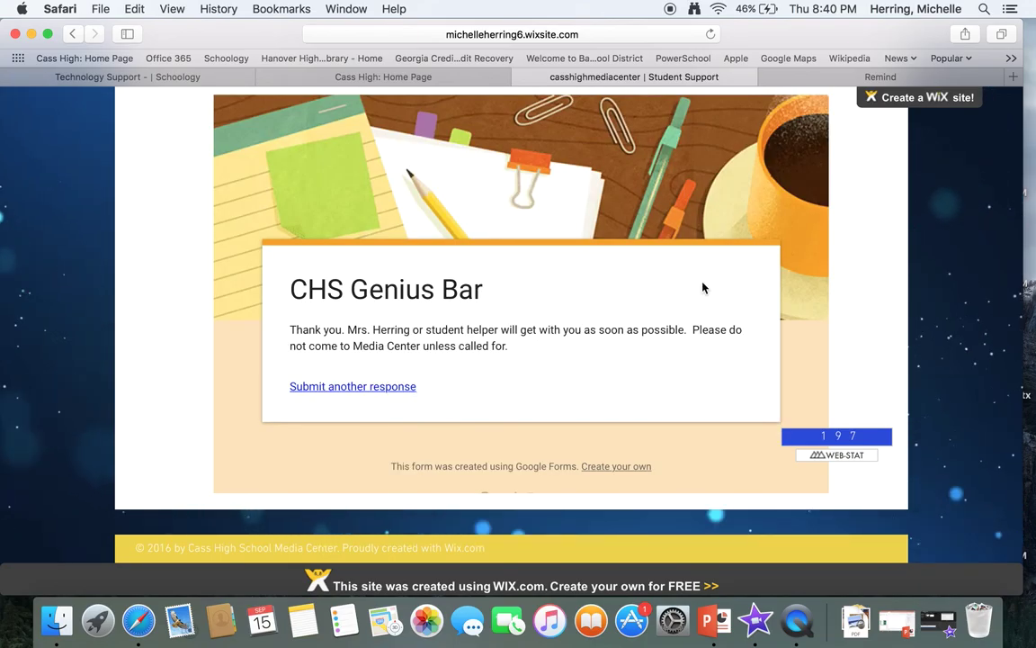
{"action": "scroll", "coordinate": [630, 224], "scroll_direction": "up", "scroll_amount": 5}
Step: Open the StudentTechnologyHelpDesk class in Remind and show its People list
{"action": "left_click", "coordinate": [820, 81]}
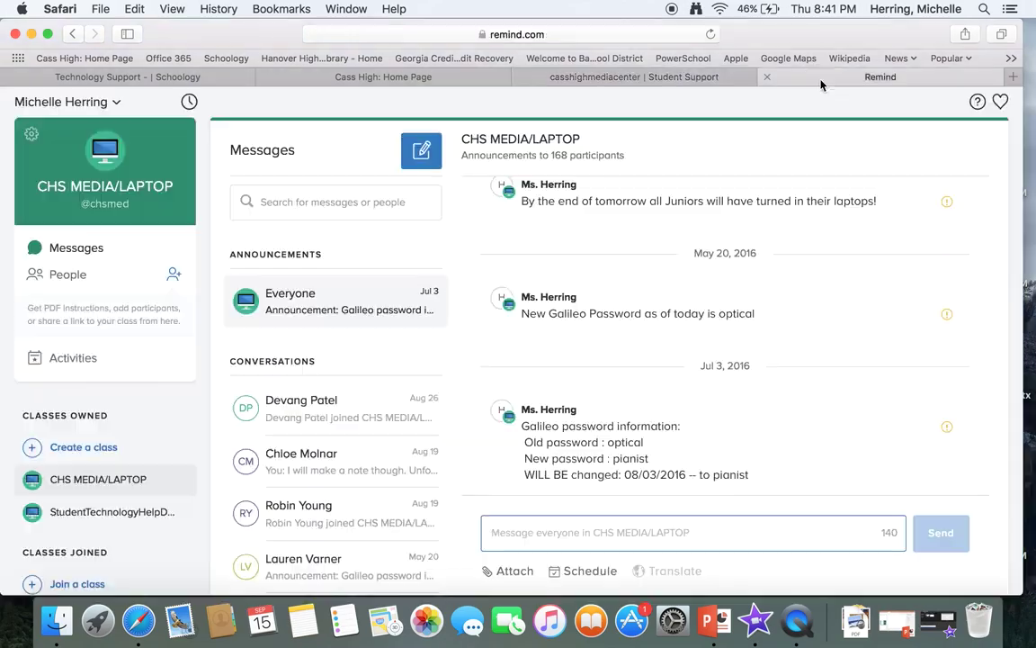
{"action": "left_click", "coordinate": [681, 81]}
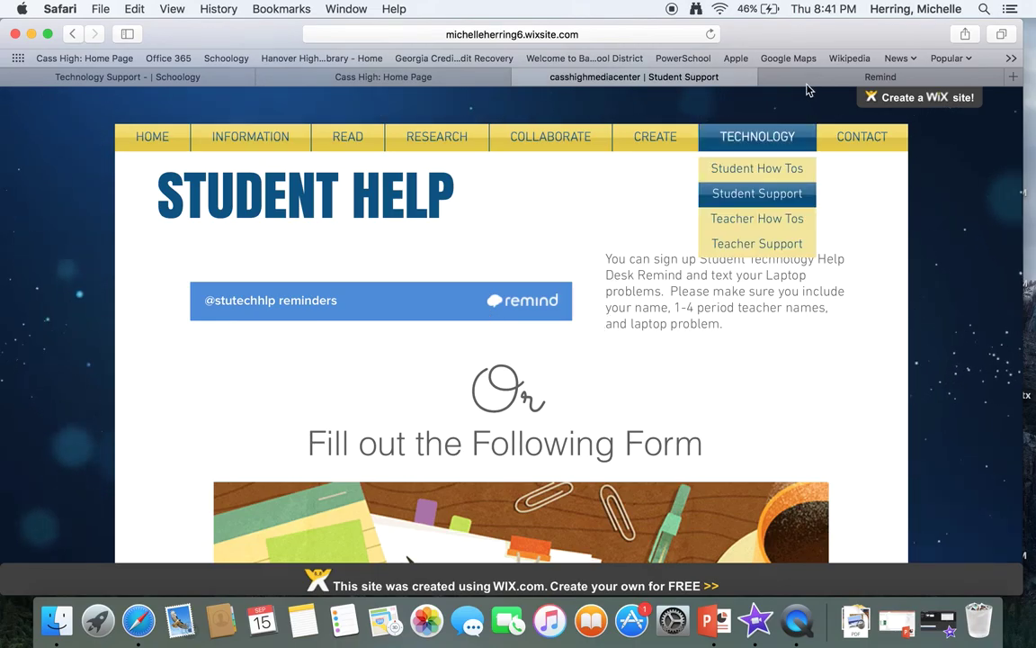
{"action": "left_click", "coordinate": [859, 76]}
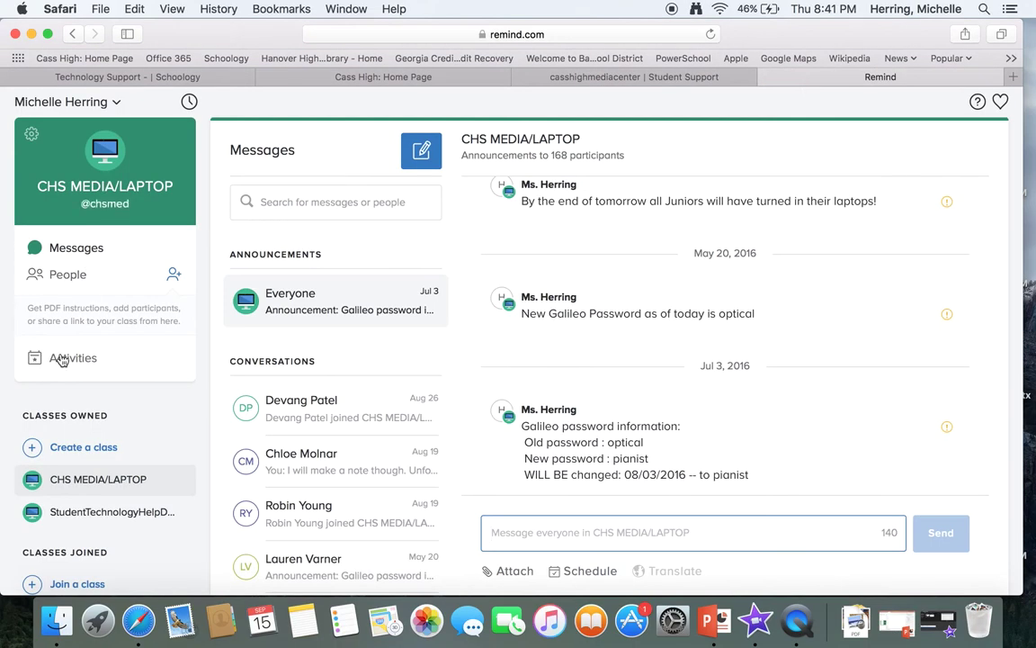
{"action": "left_click", "coordinate": [85, 510]}
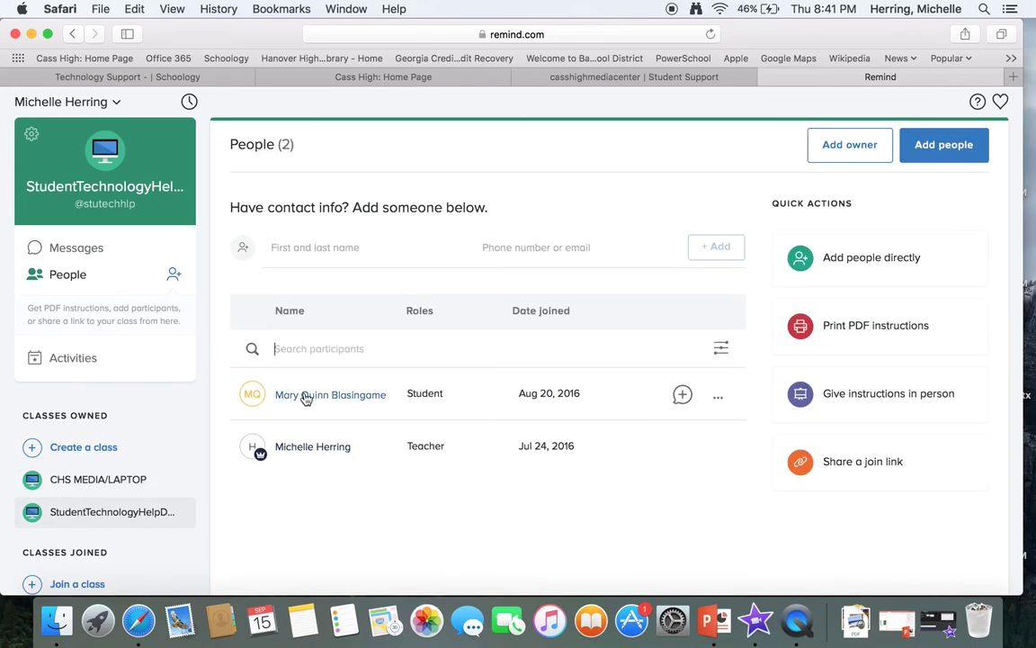
{"action": "left_click", "coordinate": [302, 357]}
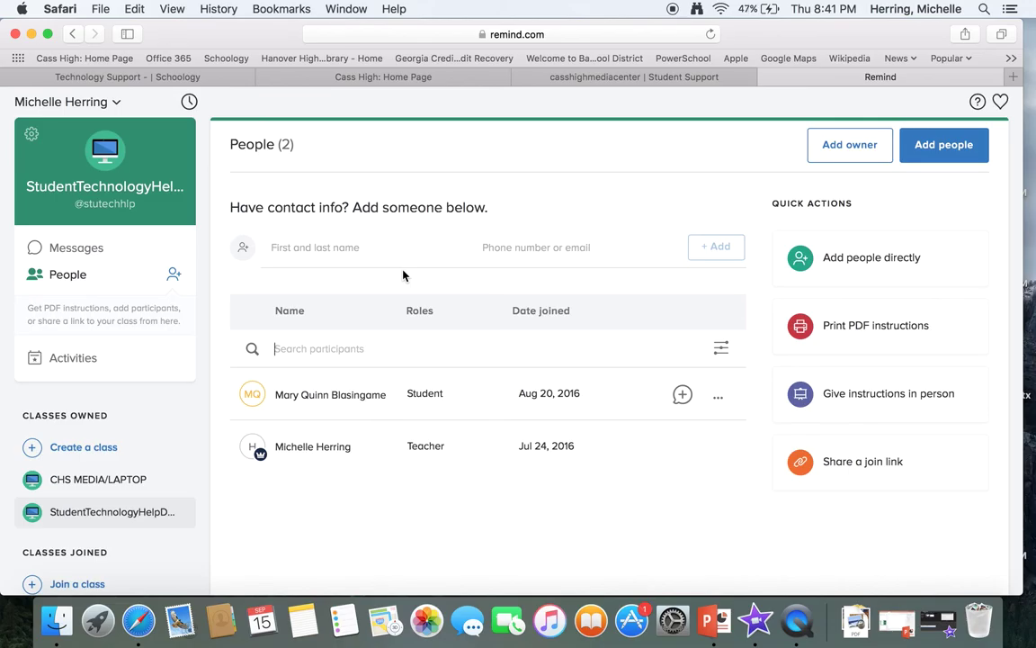
Step: Open the StudentTechnologyHelpDesk join-instructions PDF via Print PDF instructions and review it
{"action": "left_click", "coordinate": [801, 323]}
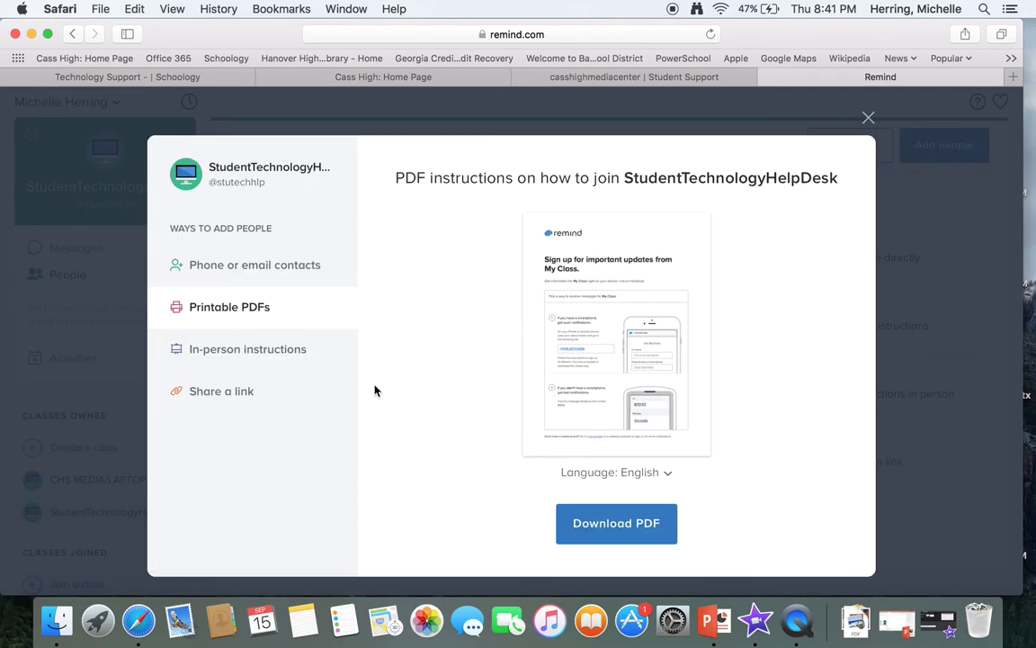
{"action": "scroll", "coordinate": [365, 390], "scroll_direction": "down", "scroll_amount": 2}
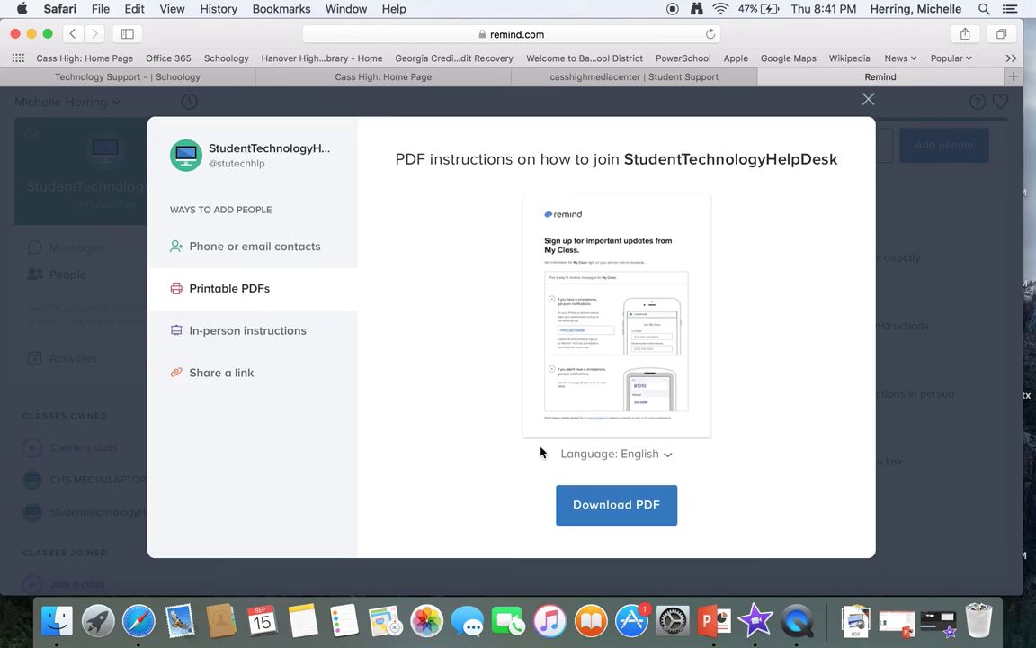
{"action": "left_click", "coordinate": [649, 522]}
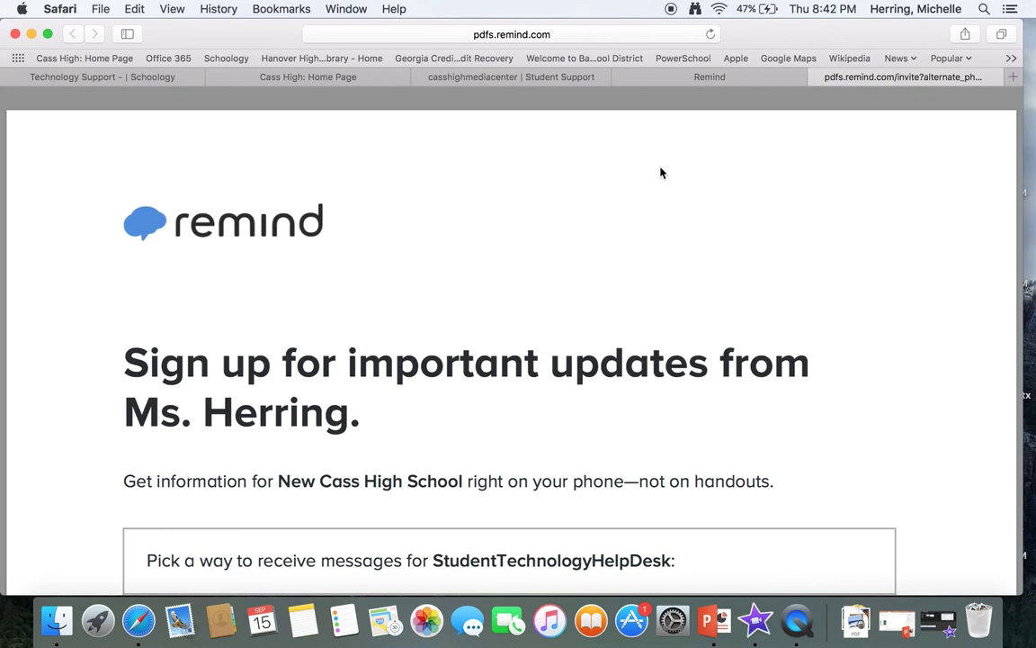
{"action": "scroll", "coordinate": [670, 191], "scroll_direction": "down", "scroll_amount": 1}
{"action": "scroll", "coordinate": [671, 171], "scroll_direction": "up", "scroll_amount": 1}
{"action": "scroll", "coordinate": [449, 203], "scroll_direction": "down", "scroll_amount": 1}
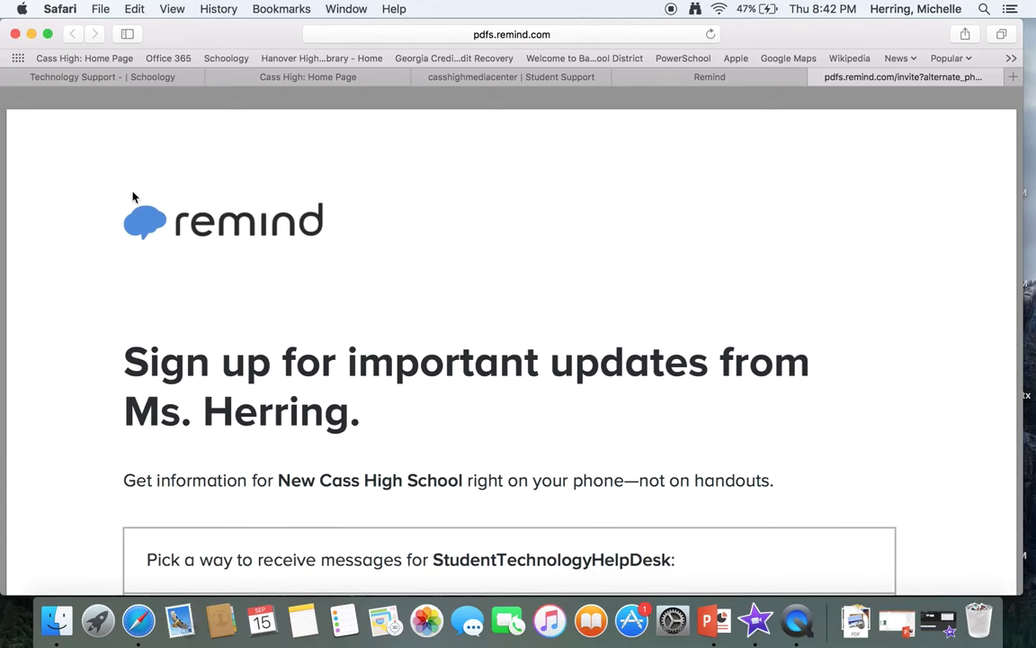
{"action": "scroll", "coordinate": [342, 246], "scroll_direction": "up", "scroll_amount": 1}
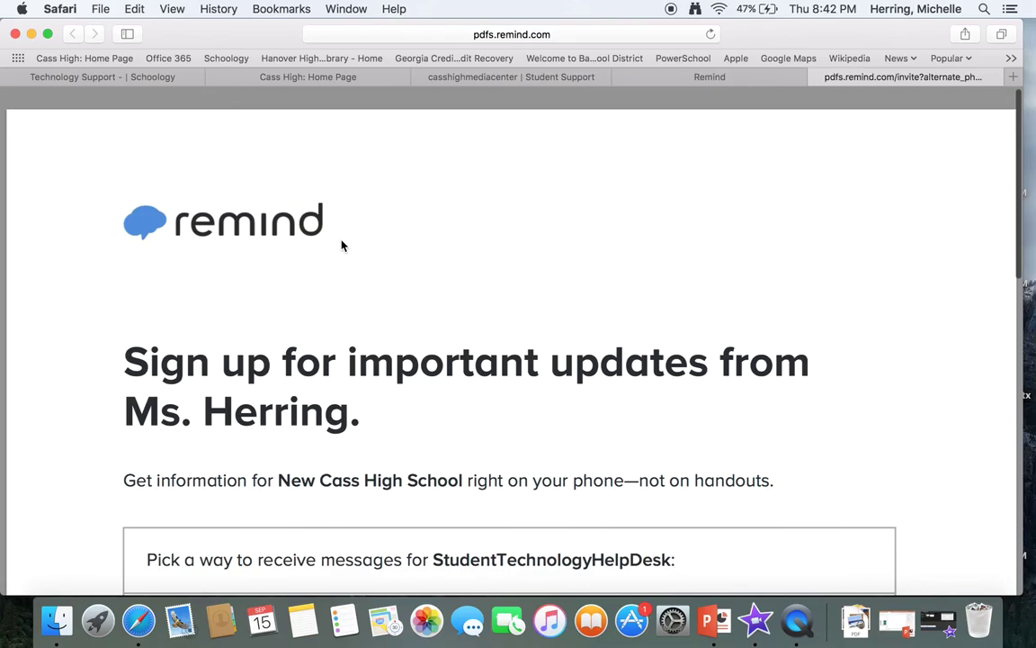